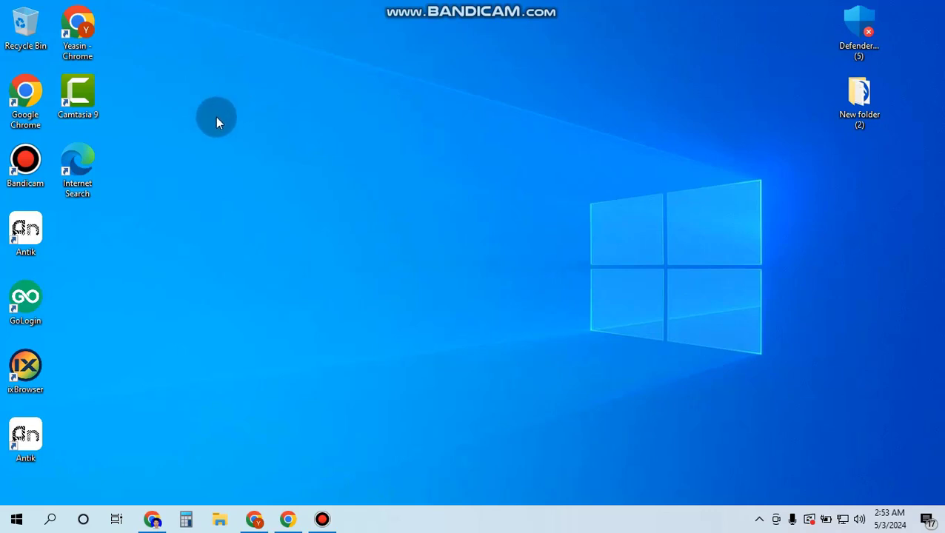
Step: Review the inbox messages and the signed-in account in the open guest Gmail window, and close that window
mouse_move(283, 520)
click(288, 520)
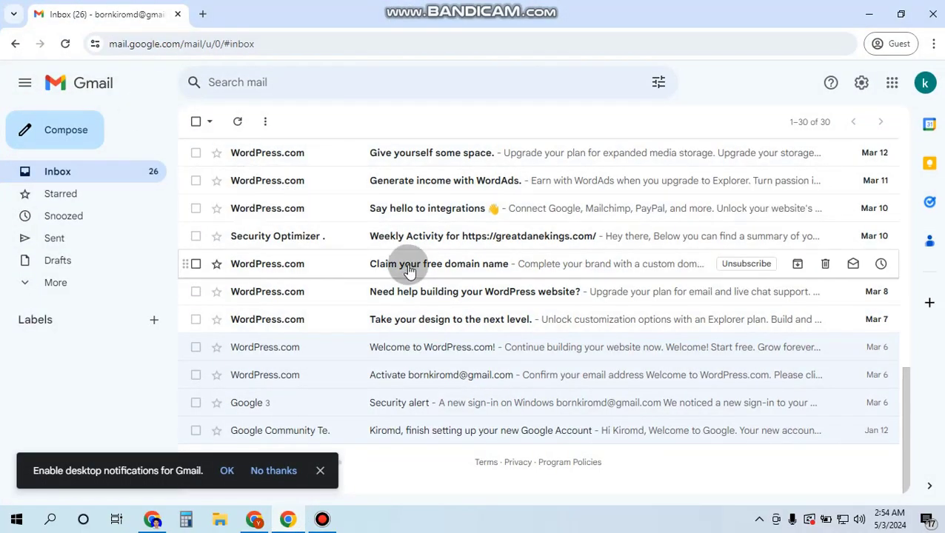
scroll(408, 271, up, 5)
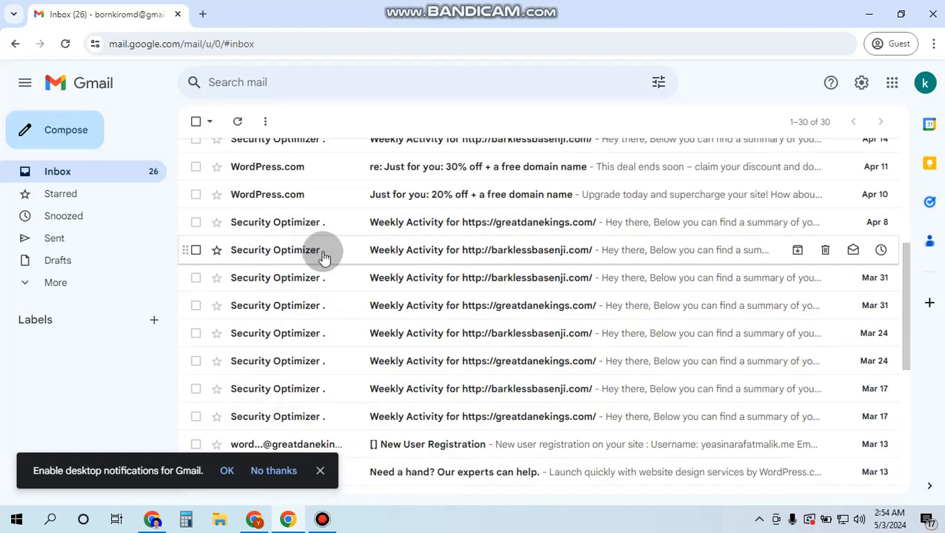
scroll(460, 226, up, 4)
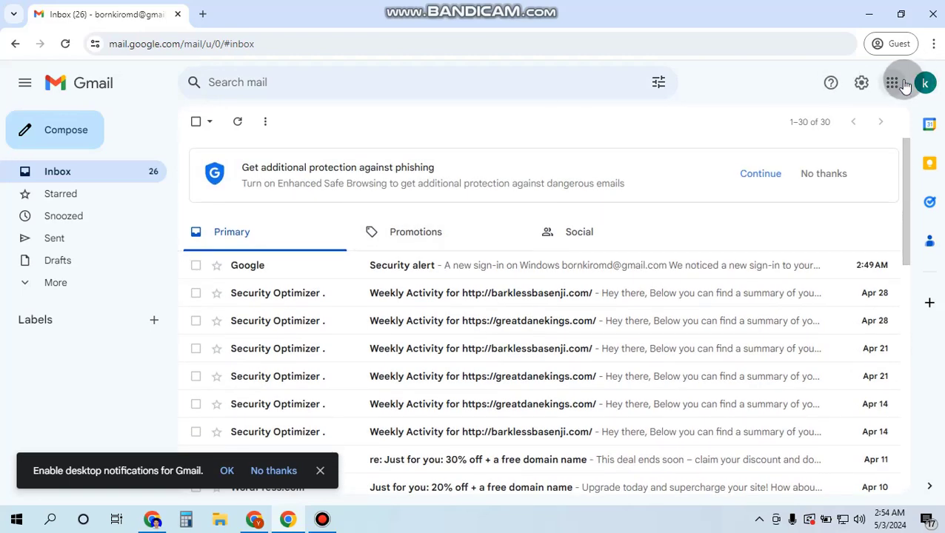
click(926, 84)
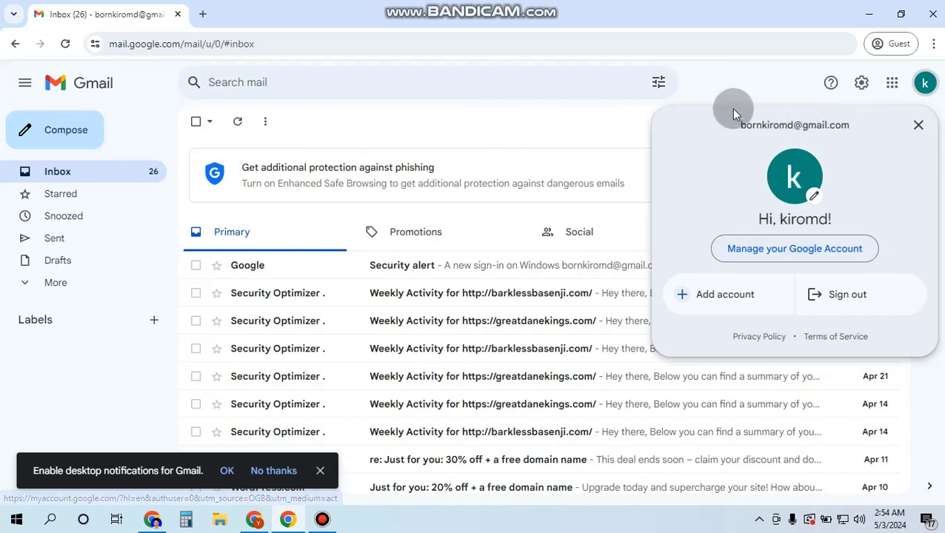
click(619, 126)
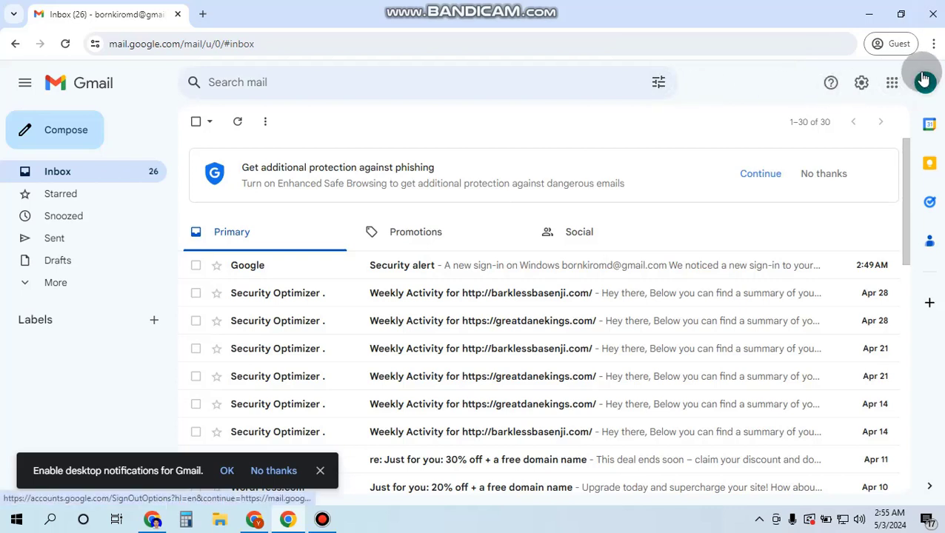
click(932, 17)
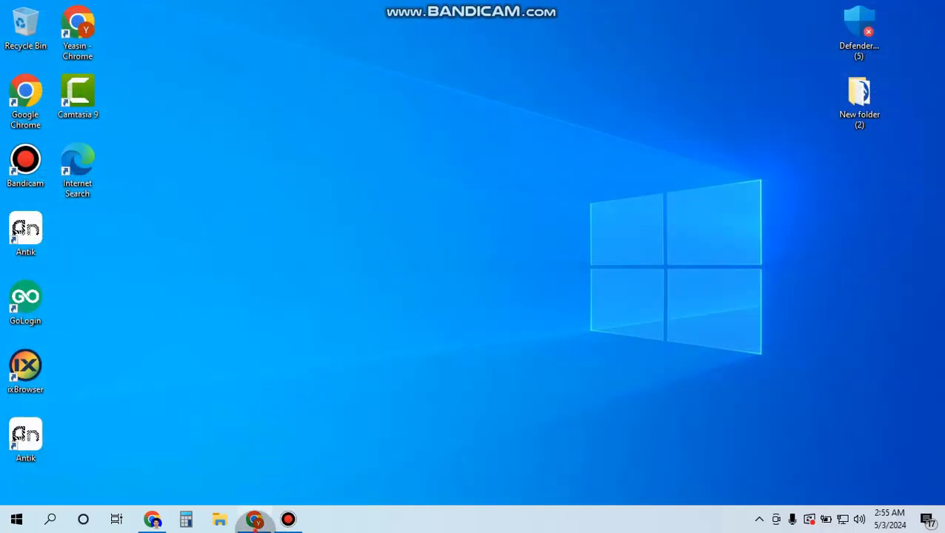
Step: Switch to the main Chrome profile and open its Gmail inbox in a new tab
click(254, 519)
click(367, 14)
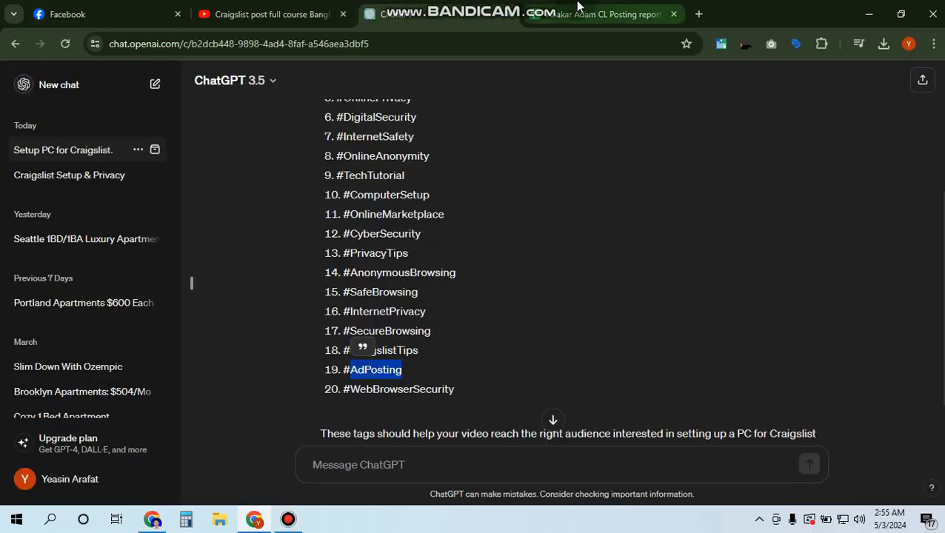
key(ctrl+t)
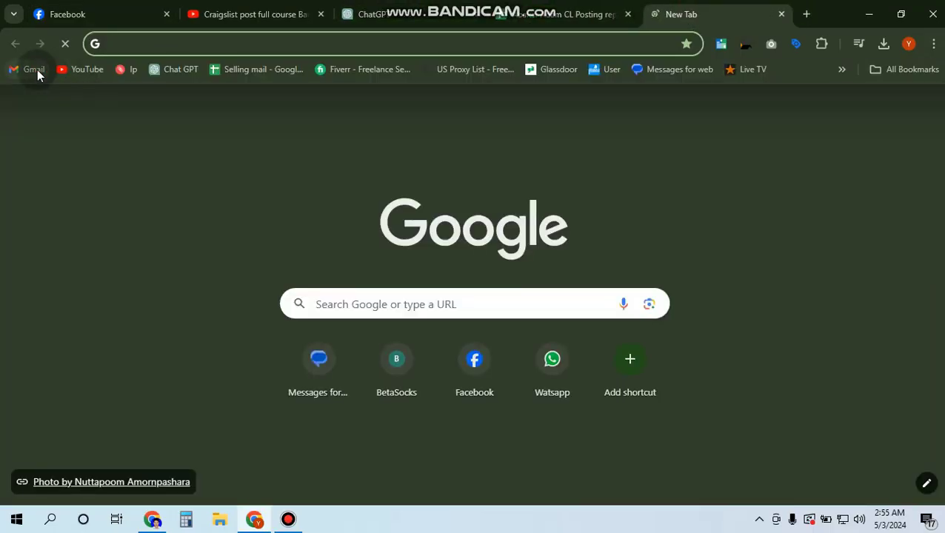
click(34, 69)
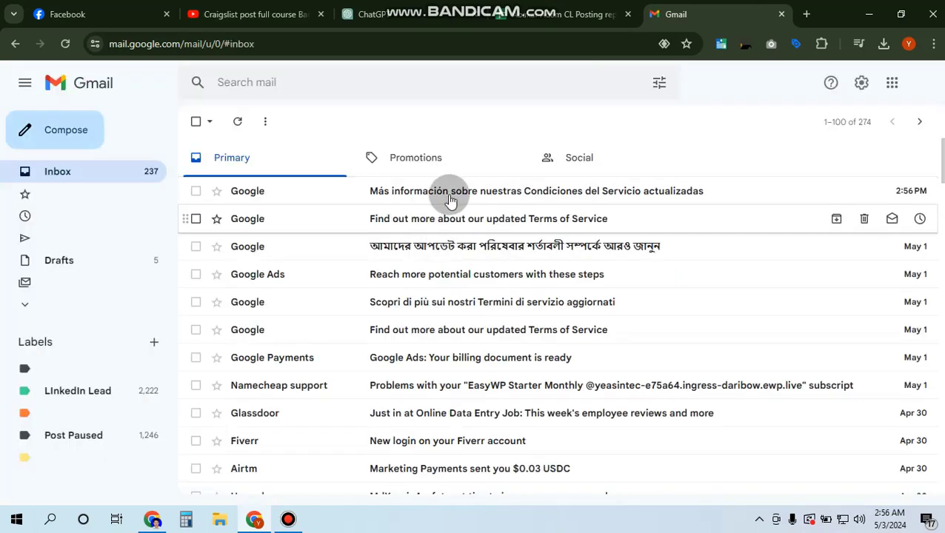
Step: Examine the account details in A119:C119 on Sheet1 of the CL Posting report spreadsheet
click(560, 14)
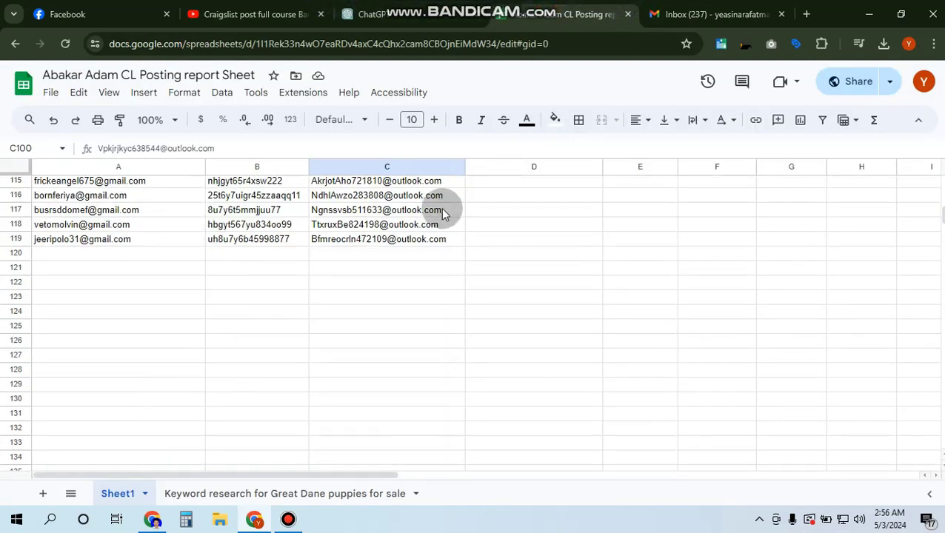
drag(324, 244, 116, 243)
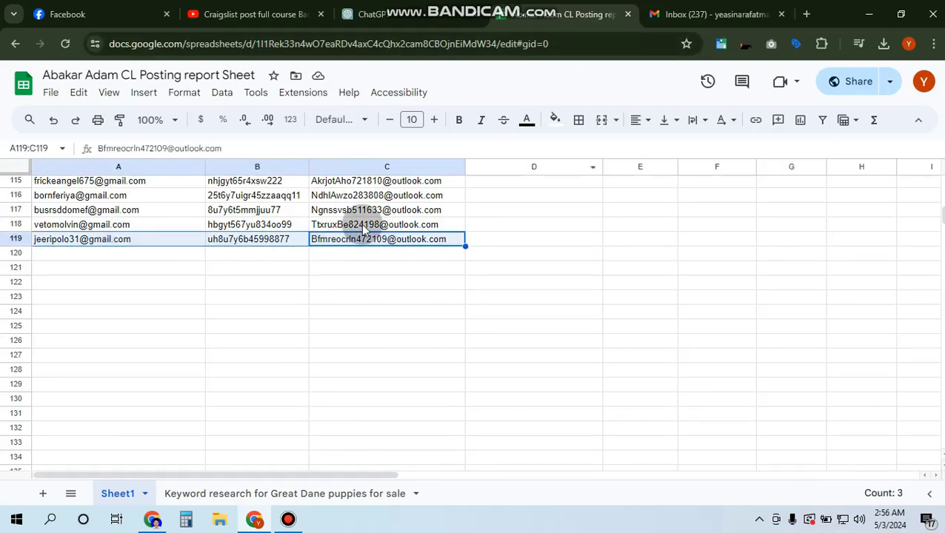
mouse_move(409, 213)
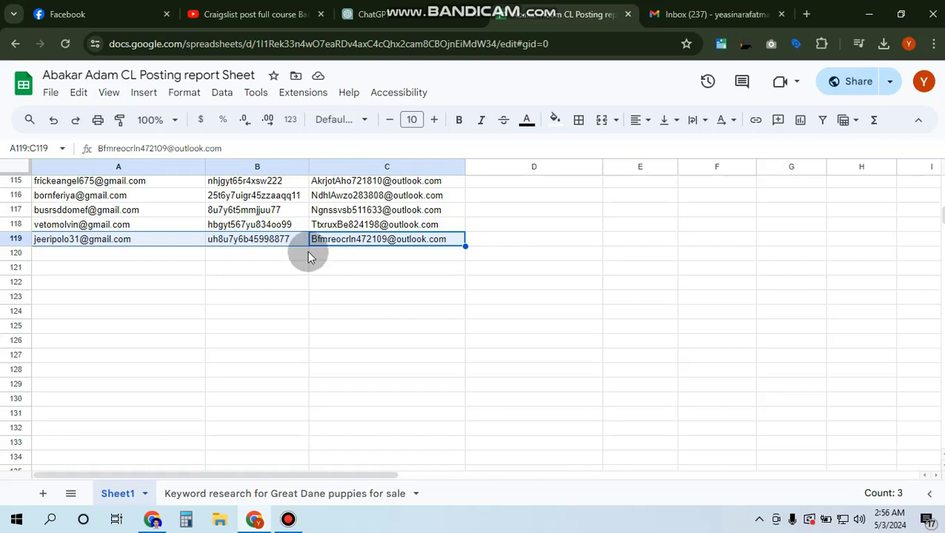
Step: Open a Guest browser window and load gmail.com
click(909, 45)
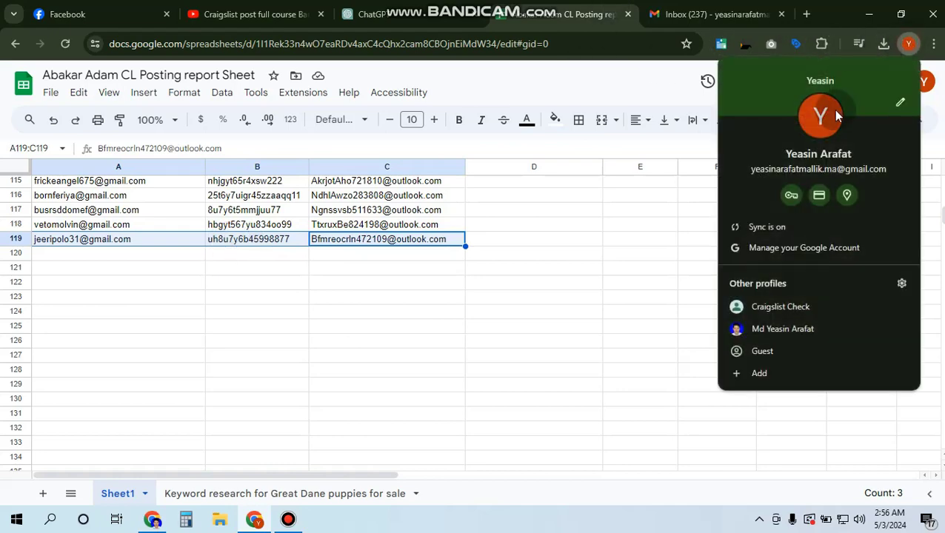
click(771, 355)
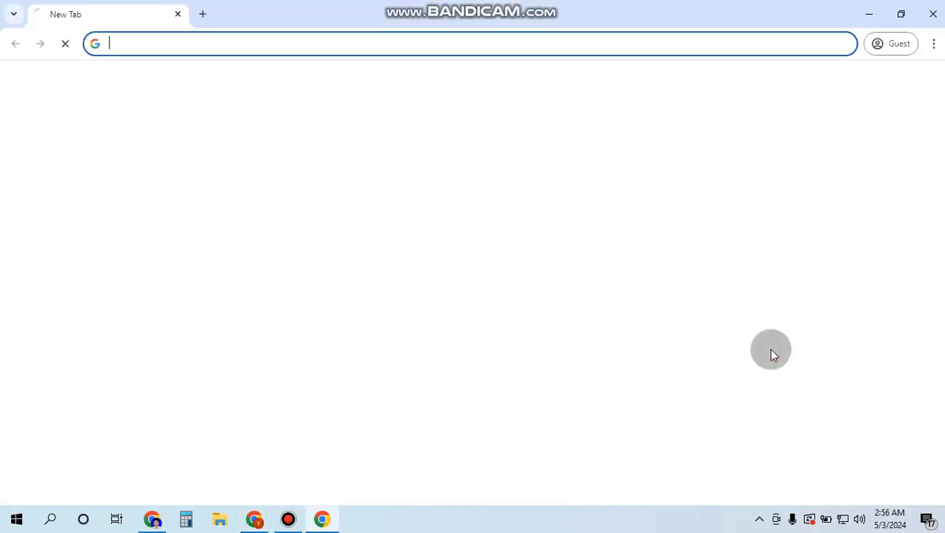
text(gmail.com)
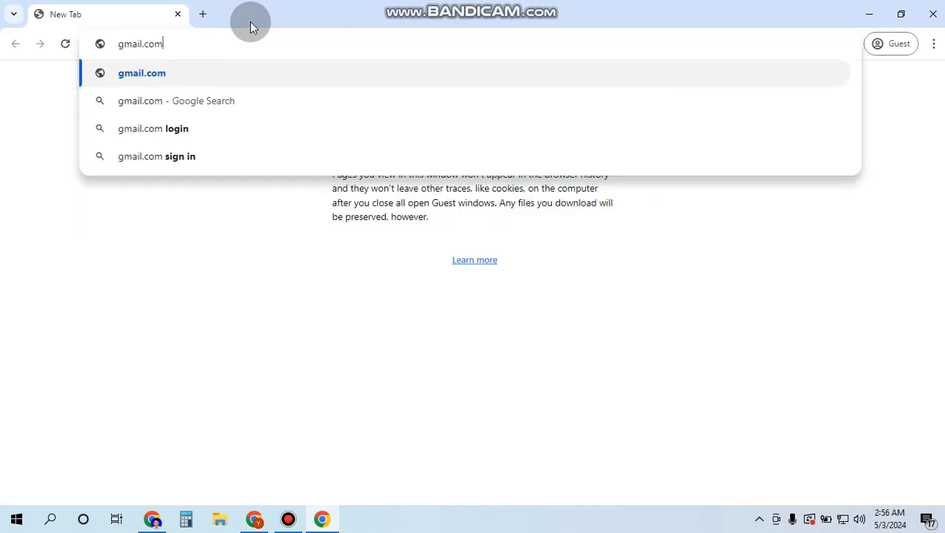
key(Return)
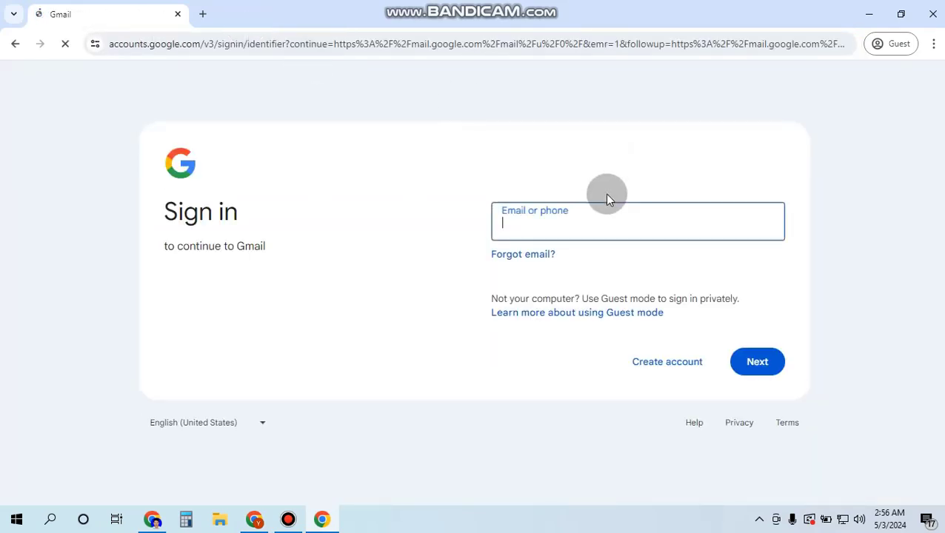
Step: Copy the e-mail and password from row 119 of the spreadsheet and submit only the account e-mail on the Google sign-in page
click(590, 224)
click(254, 519)
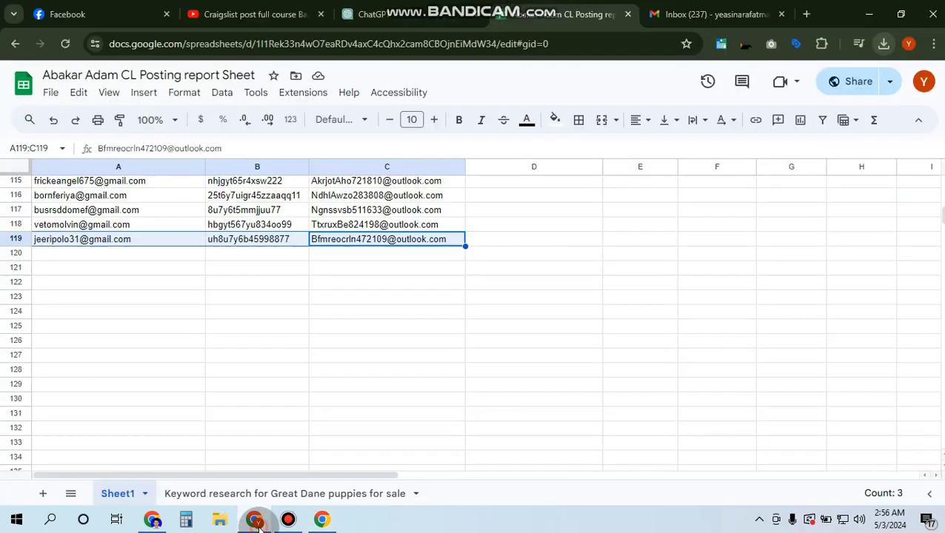
drag(238, 243, 173, 241)
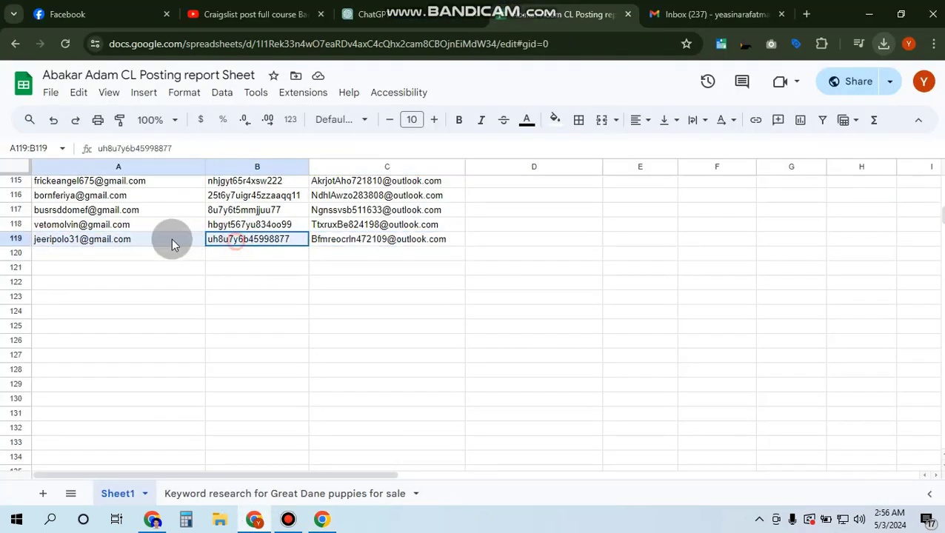
click(326, 514)
click(651, 222)
key(ctrl+v)
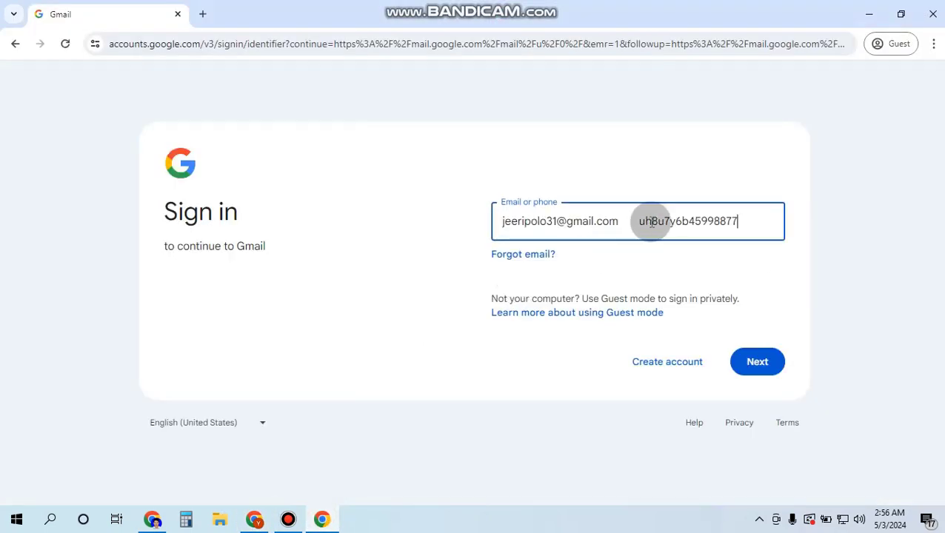
double_click(672, 221)
key(BackSpace)
key(Return)
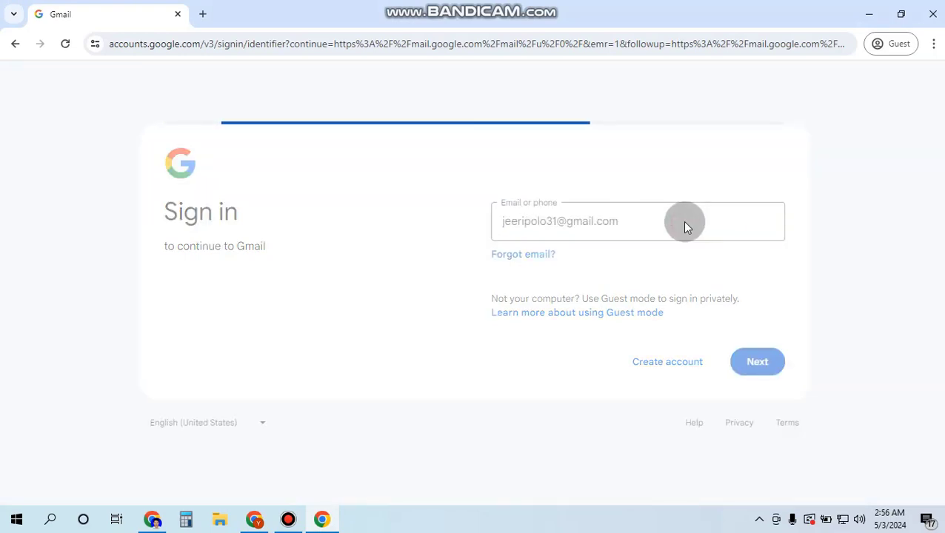
Step: Enter the account password and continue past the follow-up account page to the Gmail inbox
key(ctrl+v)
key(Return)
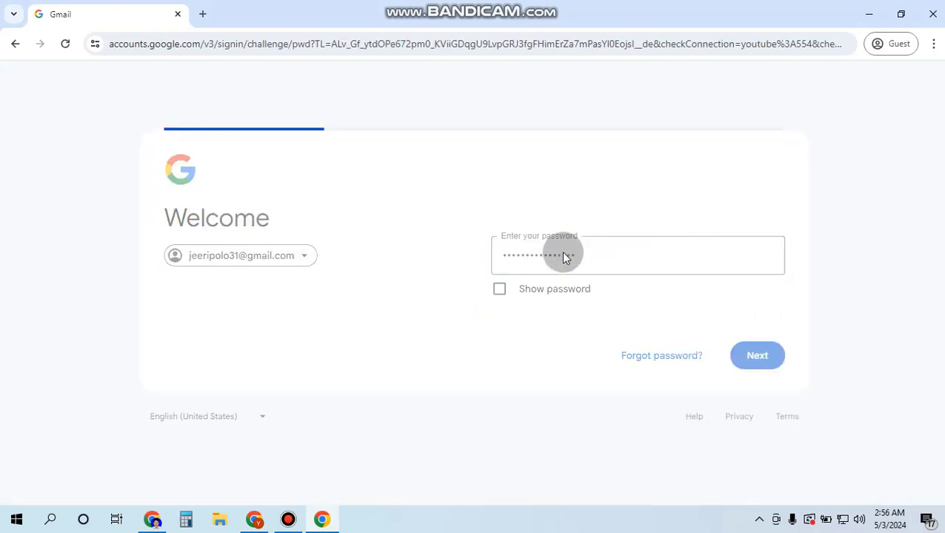
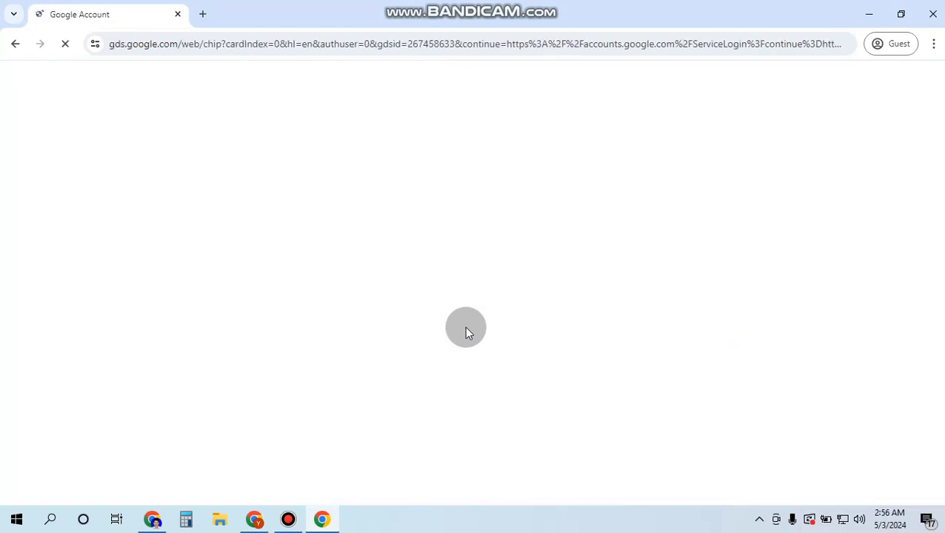
scroll(402, 312, down, 1)
click(367, 443)
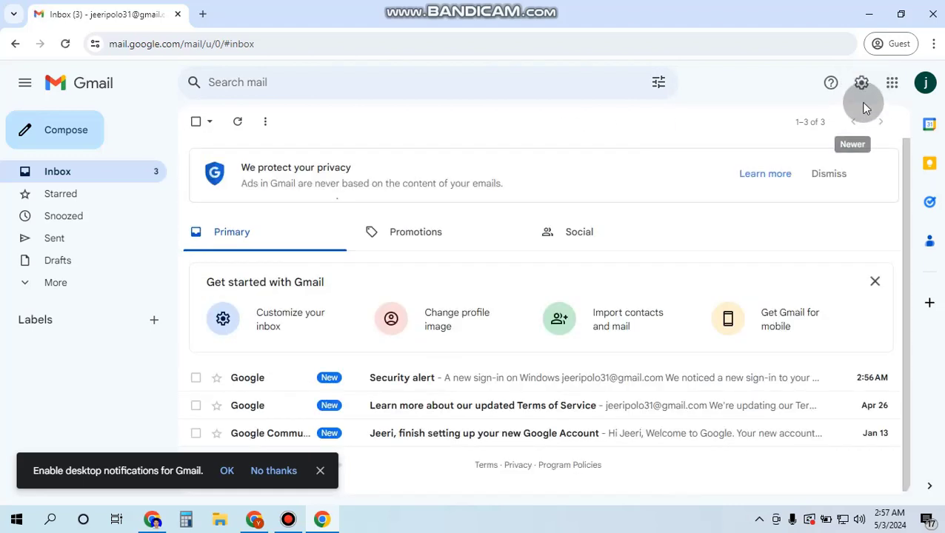
Step: Open the full Gmail settings at Forwarding and POP/IMAP and start adding a forwarding address
click(862, 86)
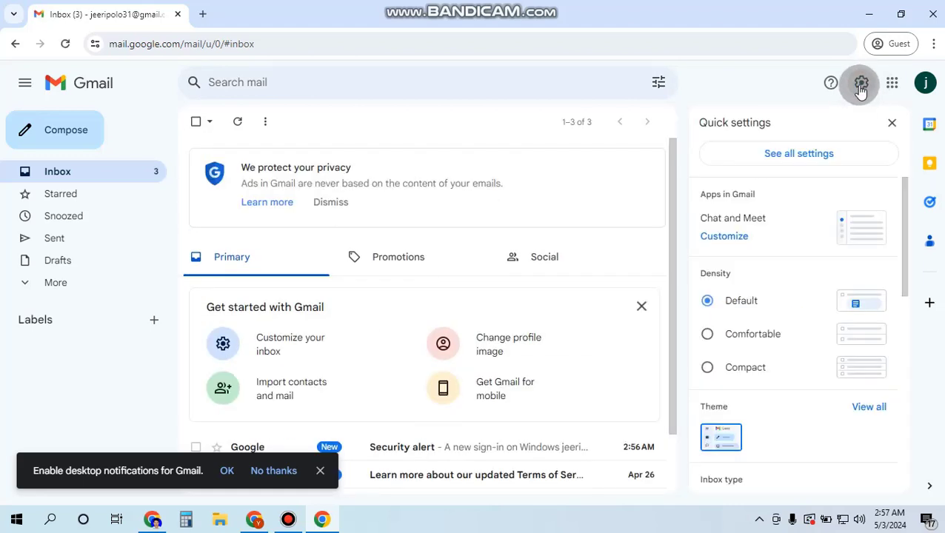
click(799, 162)
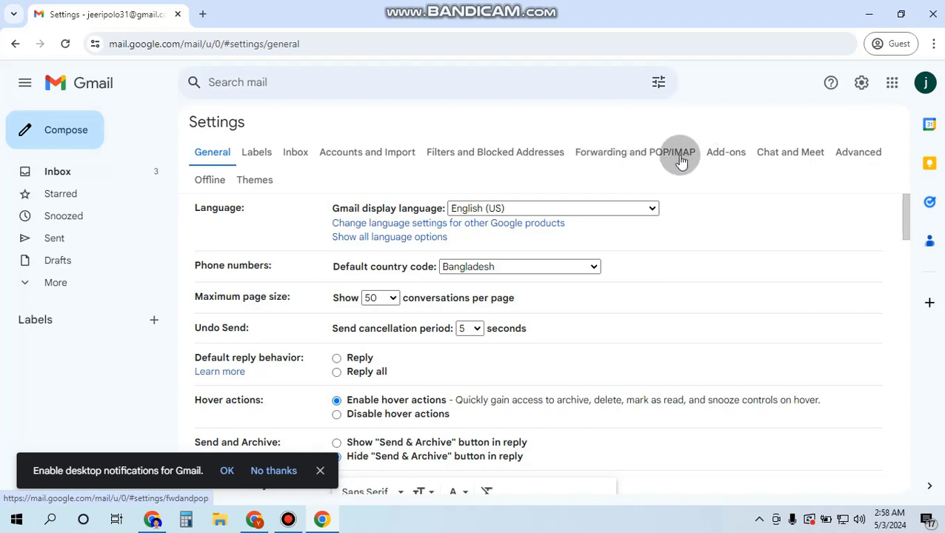
click(640, 156)
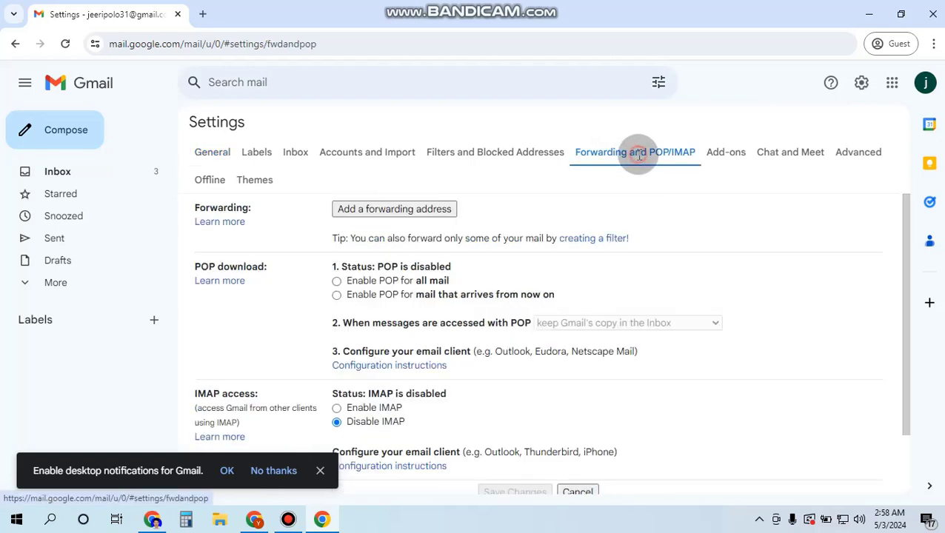
click(393, 211)
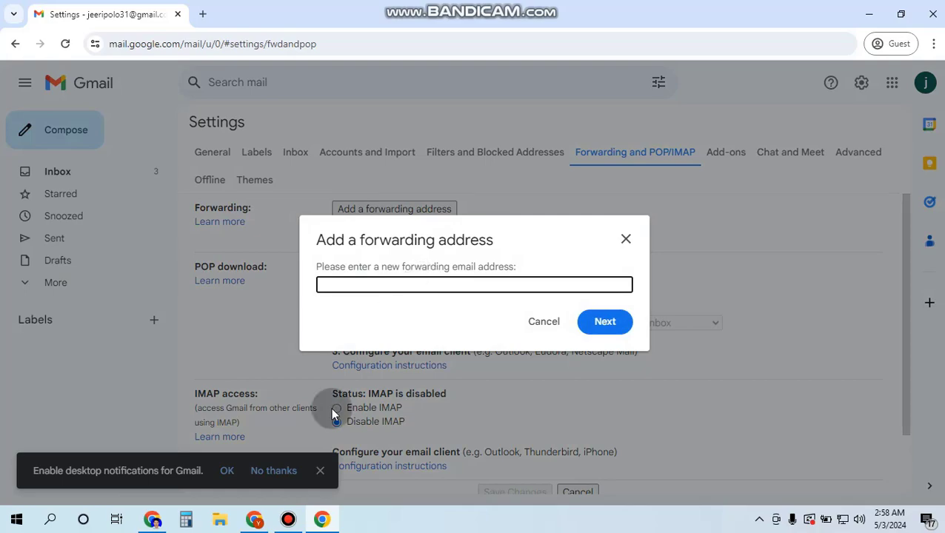
Step: Copy the main account's e-mail address from its Gmail profile and enter it as the new forwarding address in the guest window
click(255, 521)
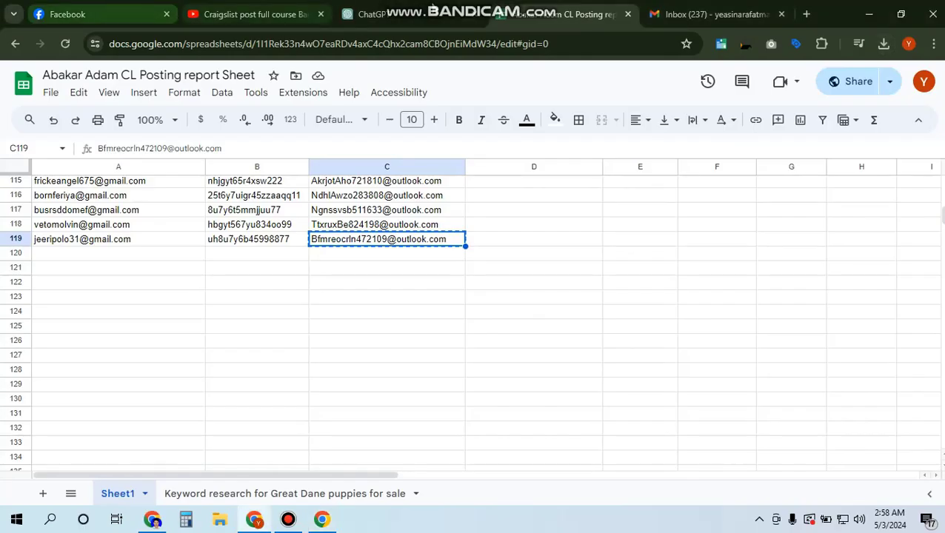
click(707, 14)
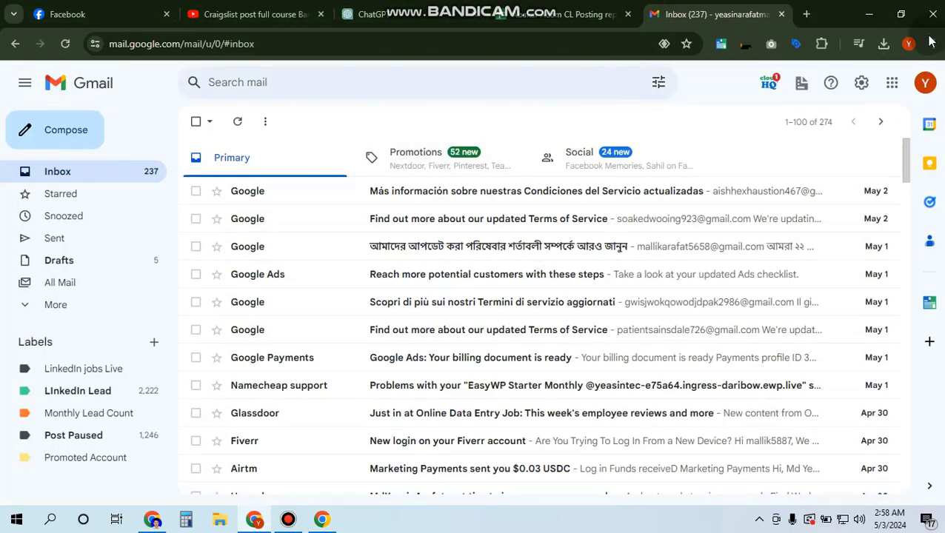
click(924, 84)
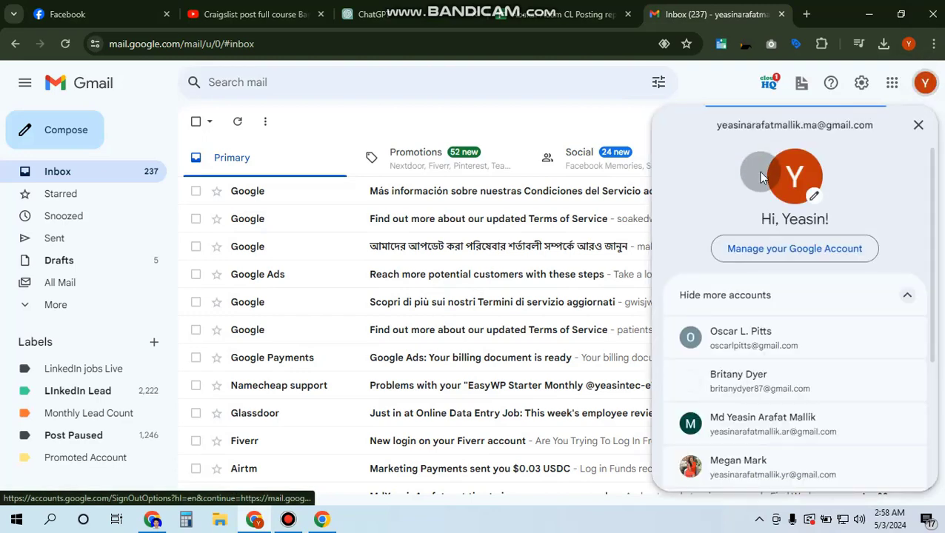
triple_click(788, 124)
key(ctrl+c)
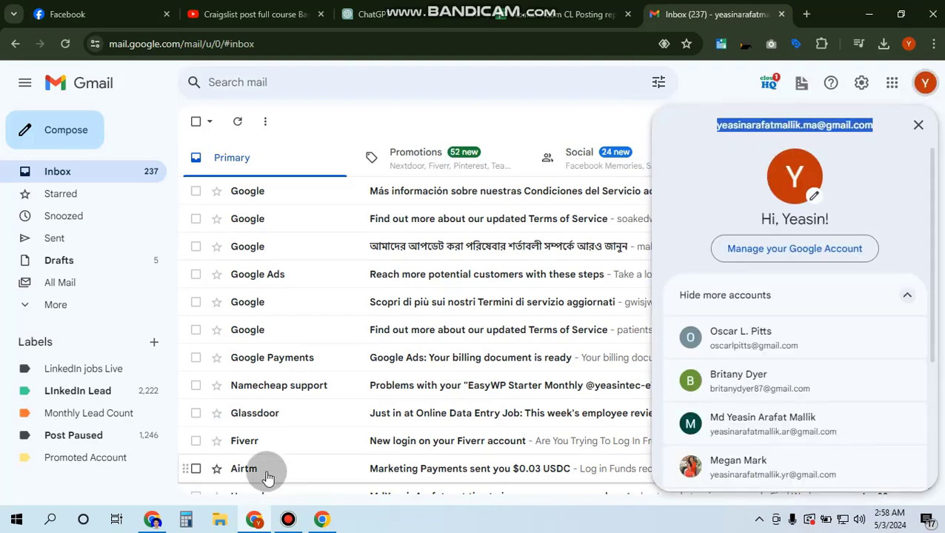
click(323, 520)
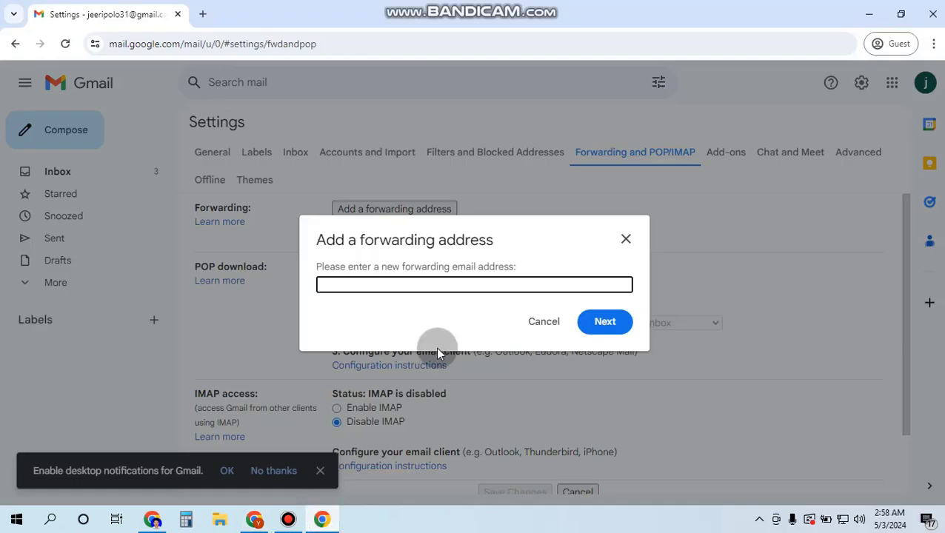
key(ctrl+v)
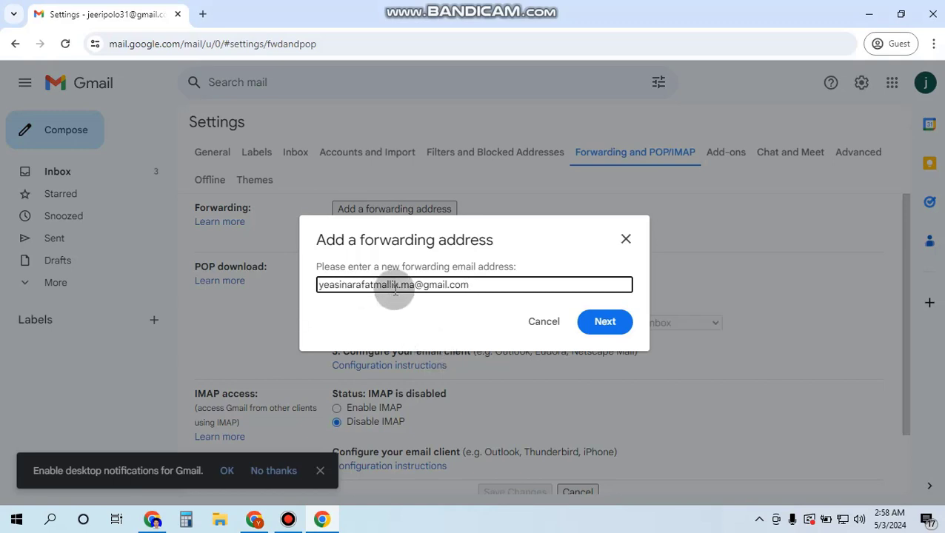
Step: Submit and confirm the forwarding address request, and switch back to the main account's inbox
click(603, 322)
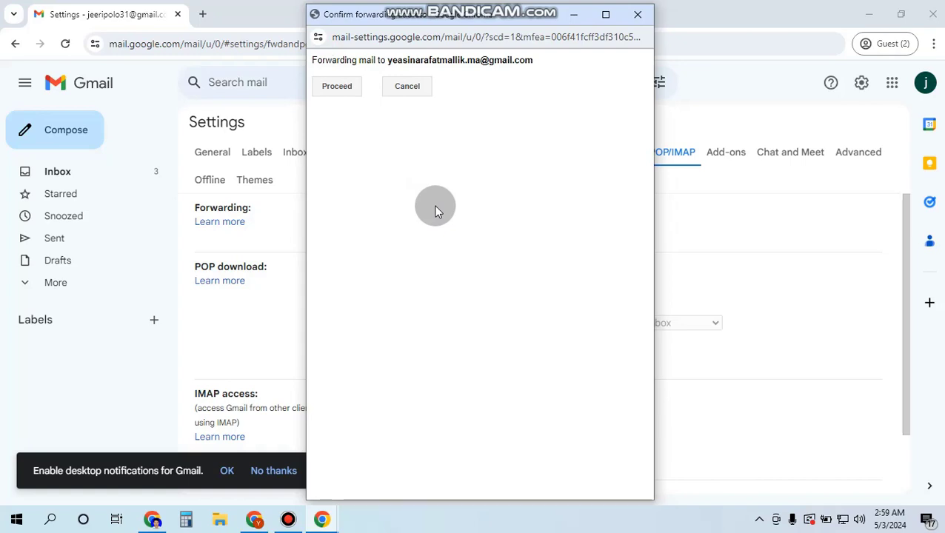
click(335, 92)
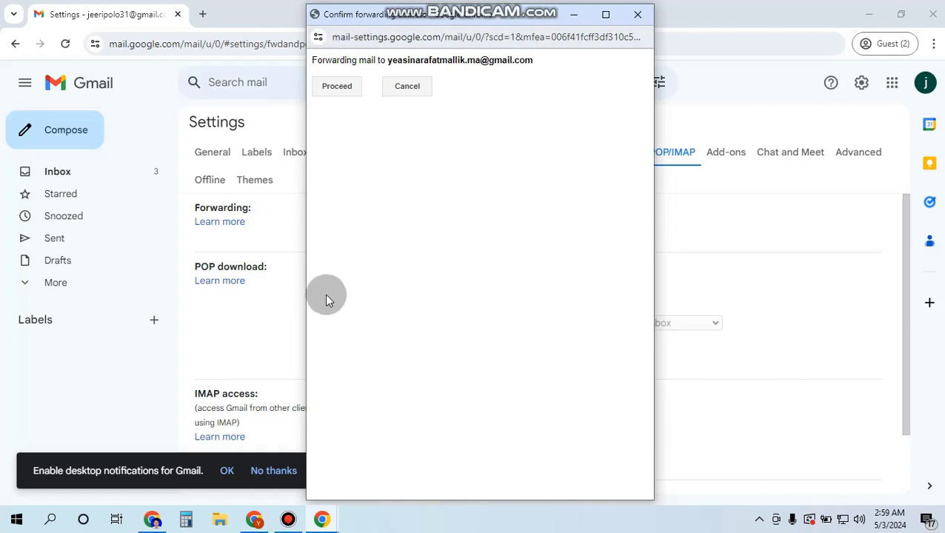
click(338, 89)
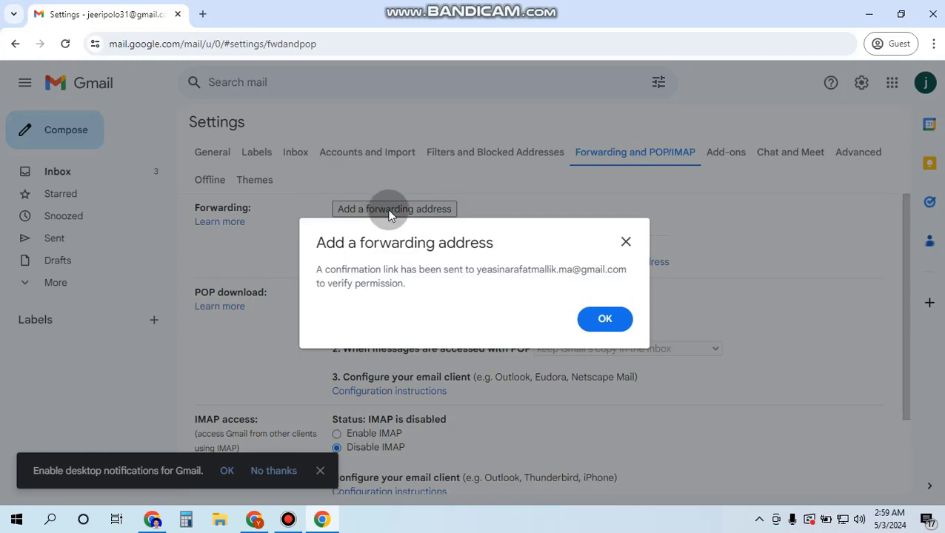
click(606, 320)
click(254, 520)
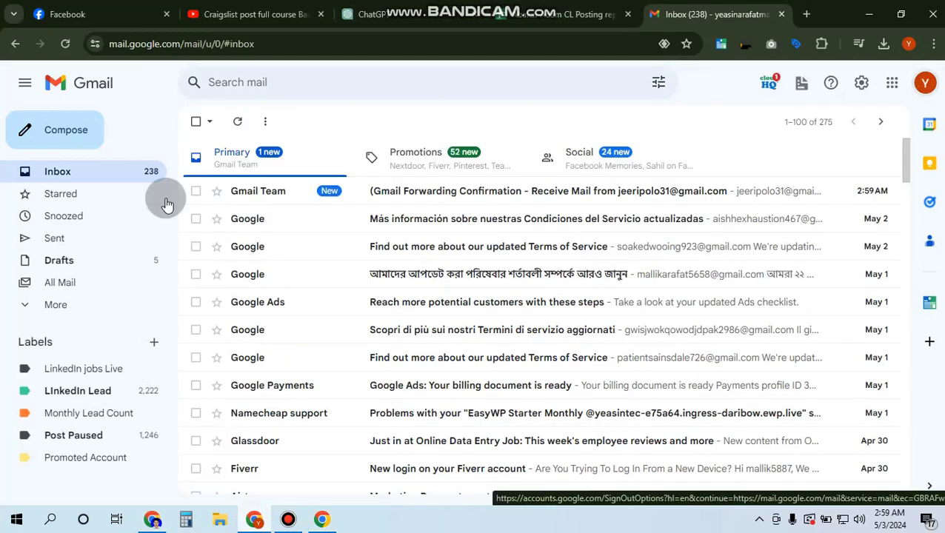